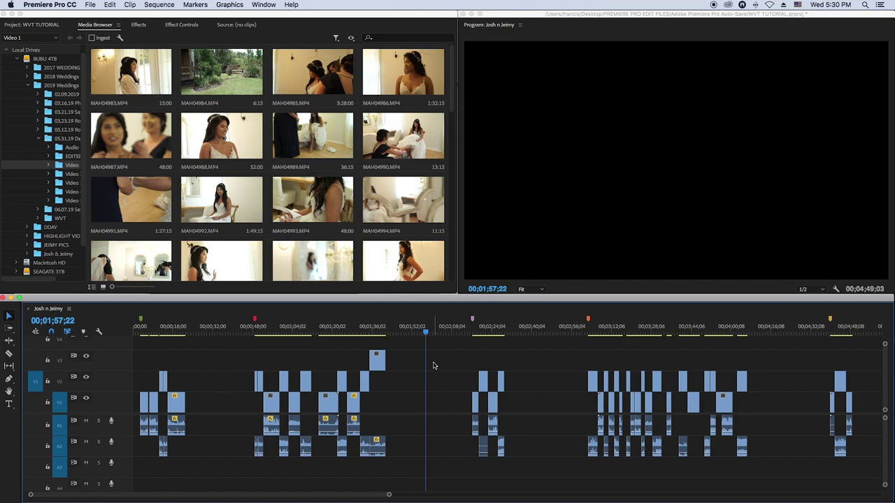
- Create a new sequence named "PP to FCPX wvt" with the DSLR 1080p30 preset
{"action": "left_click", "coordinate": [90, 5]}
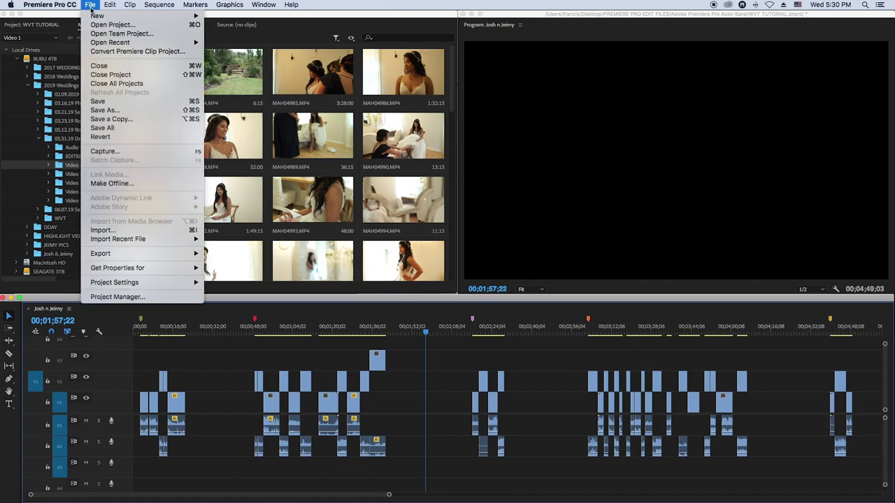
{"action": "mouse_move", "coordinate": [98, 17]}
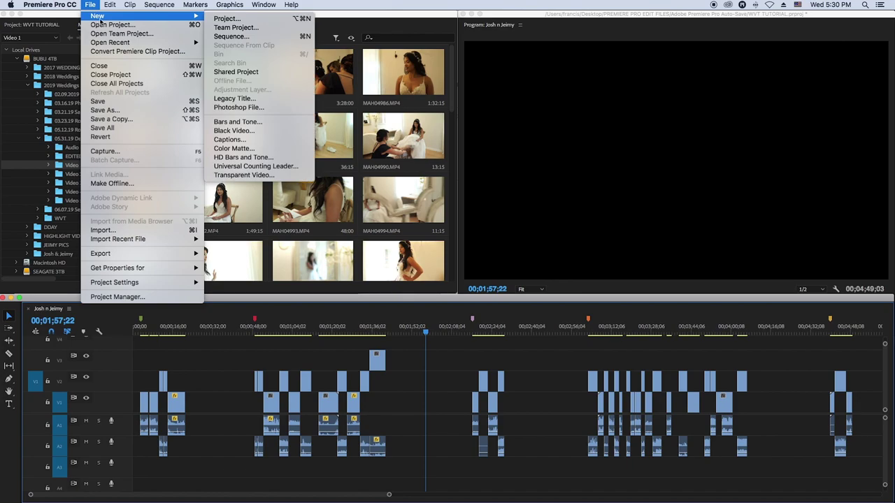
{"action": "left_click", "coordinate": [225, 36]}
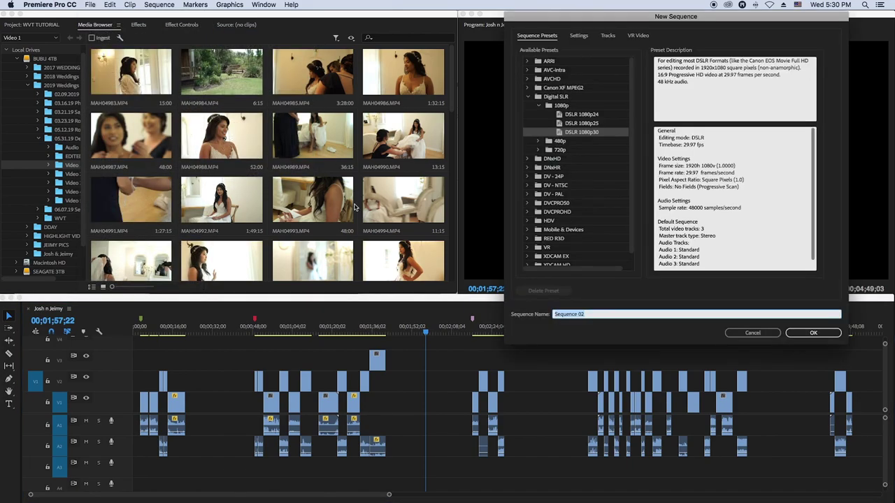
{"action": "left_click", "coordinate": [597, 314]}
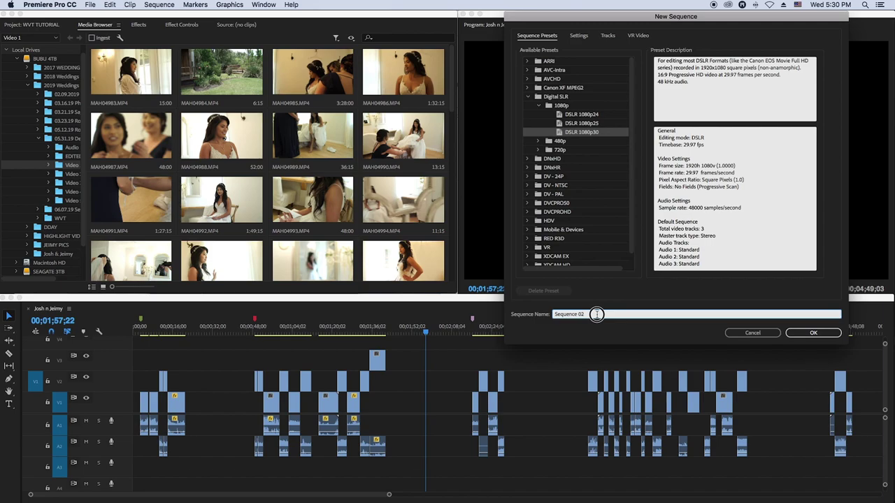
{"action": "left_click_drag", "start_coordinate": [596, 313], "coordinate": [542, 315]}
{"action": "type", "text": "PP"}
{"action": "type", "text": " to"}
{"action": "type", "text": " FCPX"}
{"action": "type", "text": " wx"}
{"action": "left_click", "coordinate": [806, 333]}
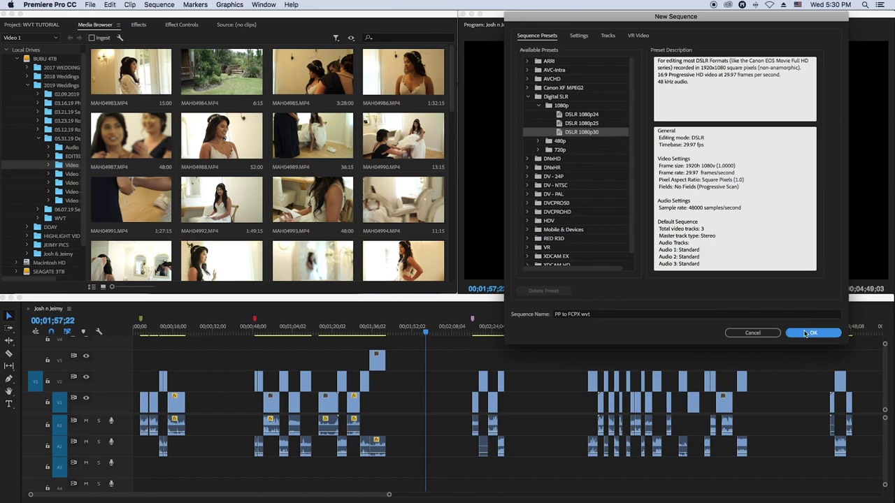
- Copy the group of clips following the orange marker in the original wedding sequence into the start of the "PP to FCPX wvt" sequence
{"action": "left_click", "coordinate": [61, 308]}
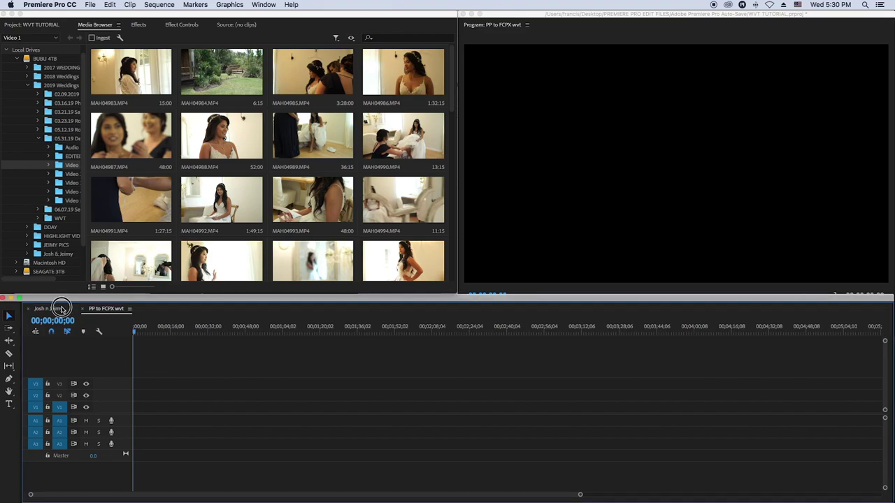
{"action": "left_click", "coordinate": [628, 331]}
{"action": "left_click", "coordinate": [637, 330]}
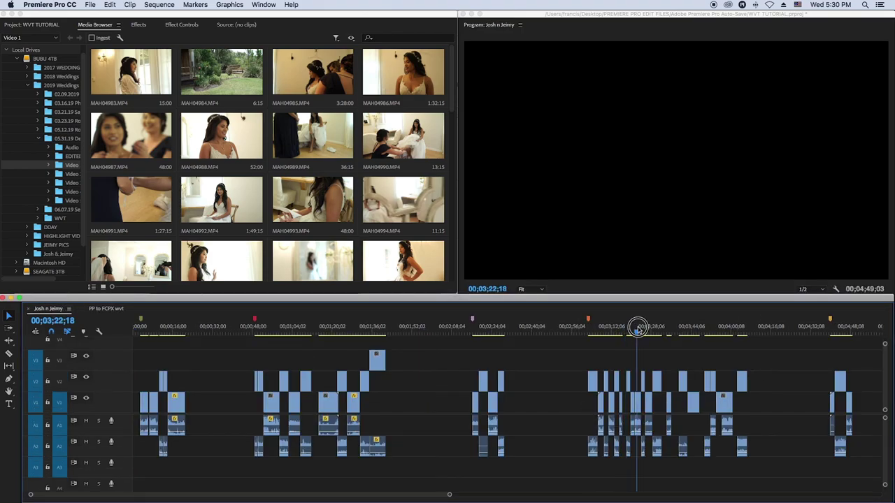
{"action": "left_click_drag", "start_coordinate": [637, 330], "coordinate": [637, 331]}
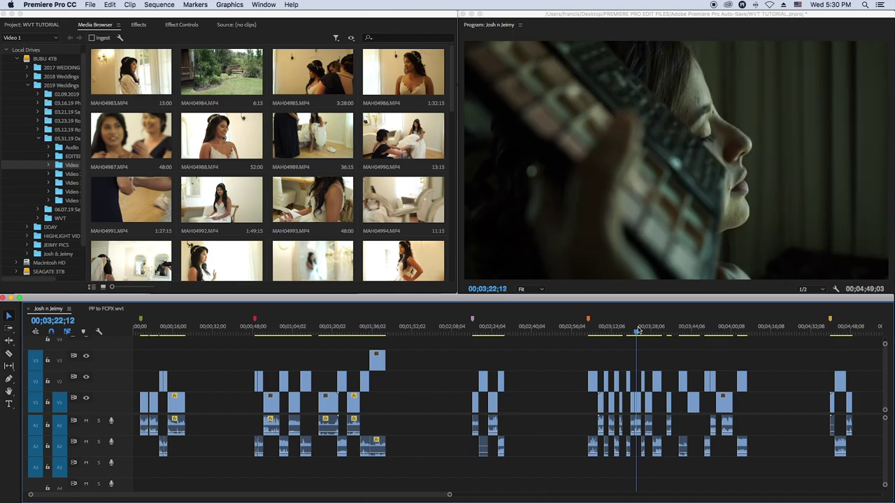
{"action": "left_click_drag", "start_coordinate": [777, 361], "coordinate": [519, 463]}
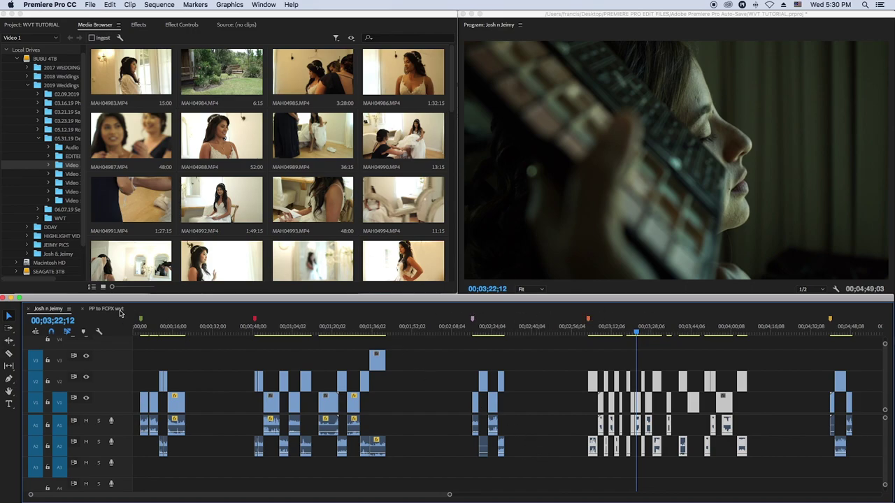
{"action": "left_click", "coordinate": [105, 308]}
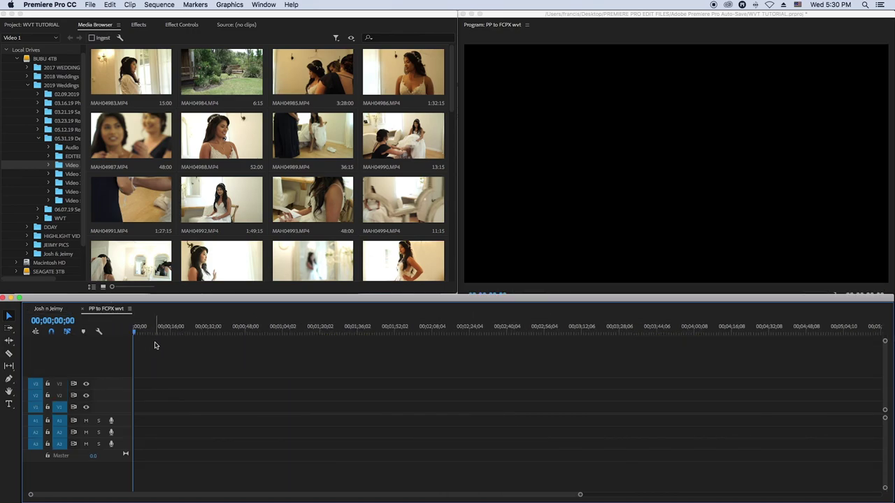
{"action": "key", "text": "cmd+v"}
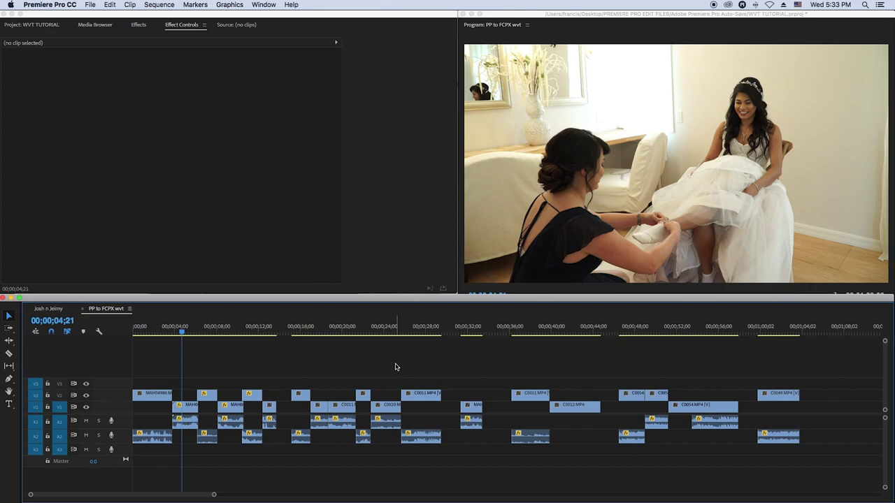
- Review the pasted clips by playing and scrubbing through several points of the "PP to FCPX wvt" timeline
{"action": "left_click", "coordinate": [386, 331]}
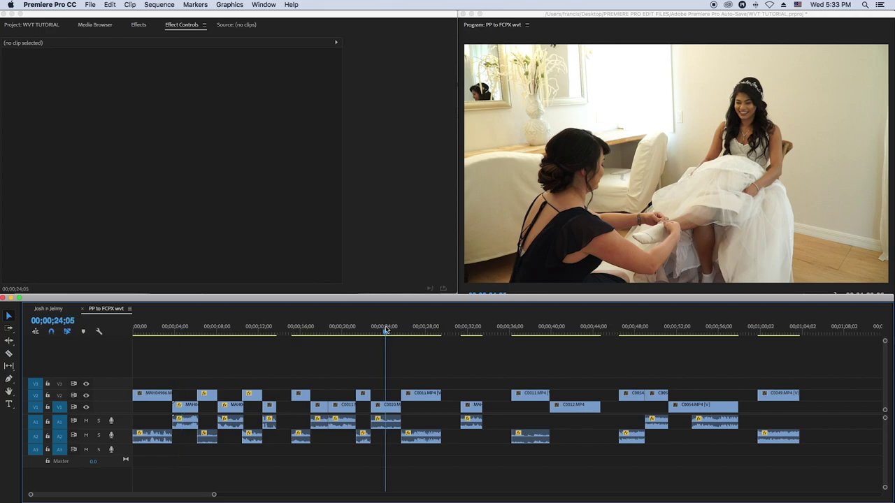
{"action": "left_click", "coordinate": [428, 332]}
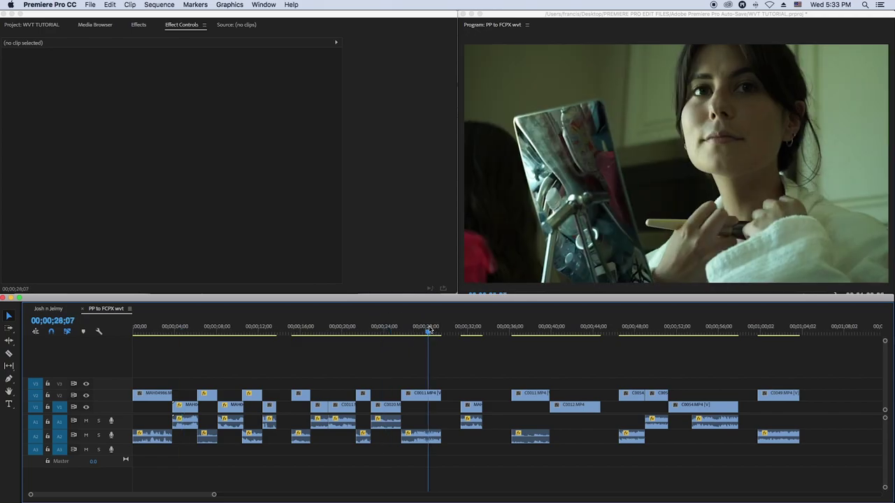
{"action": "key", "text": "space"}
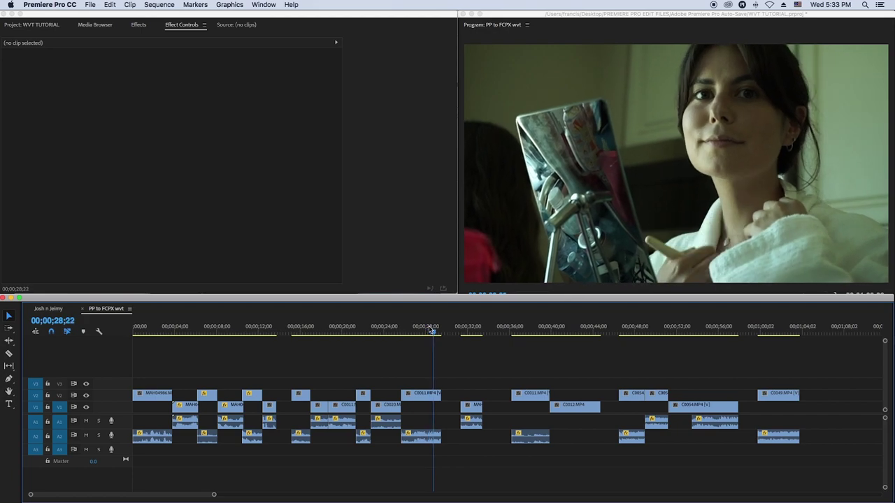
{"action": "left_click", "coordinate": [474, 331]}
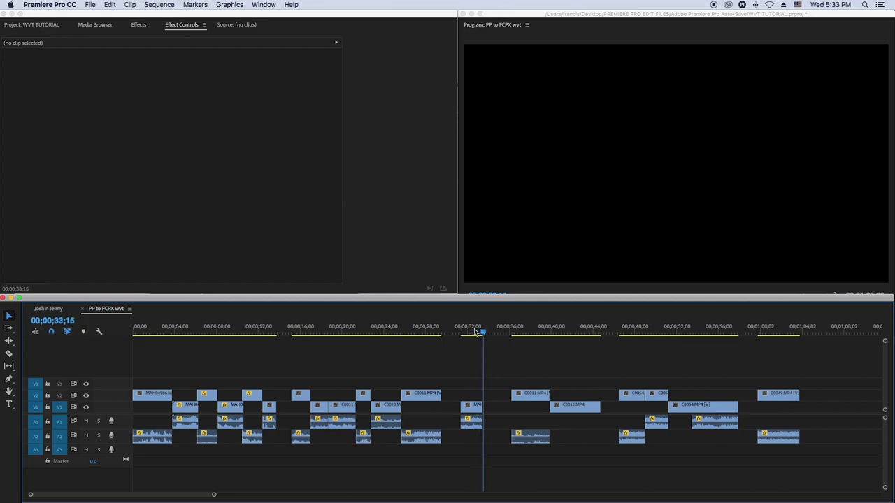
{"action": "left_click", "coordinate": [206, 331]}
{"action": "left_click", "coordinate": [196, 332]}
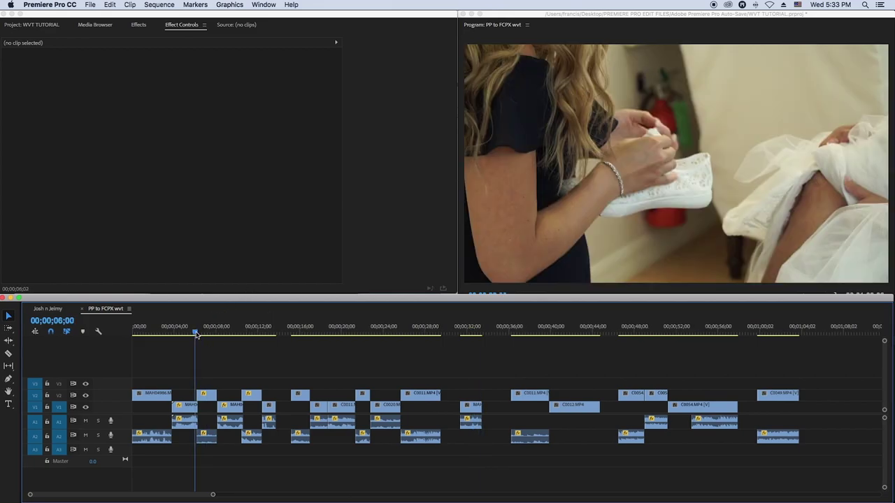
{"action": "left_click", "coordinate": [205, 331]}
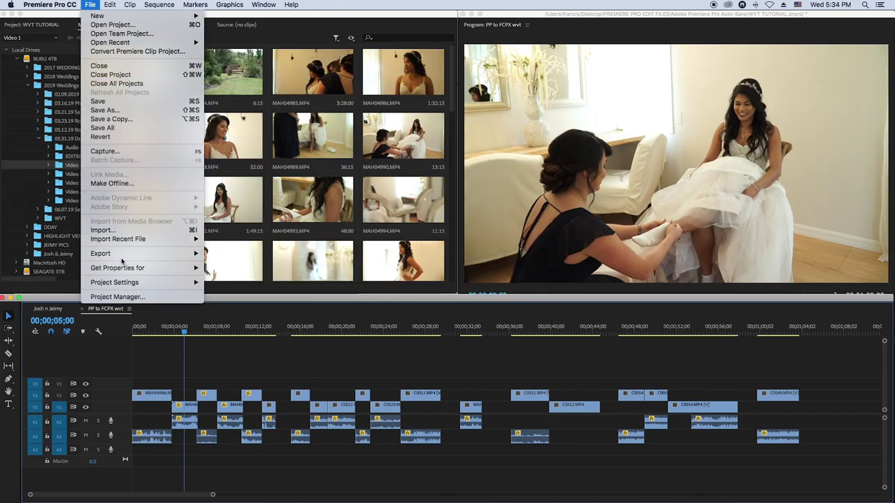
- Export the "PP to FCPX wvt" sequence as a Final Cut Pro XML into the WVT VIDEO HUB folder and dismiss the translation report
{"action": "mouse_move", "coordinate": [122, 253]}
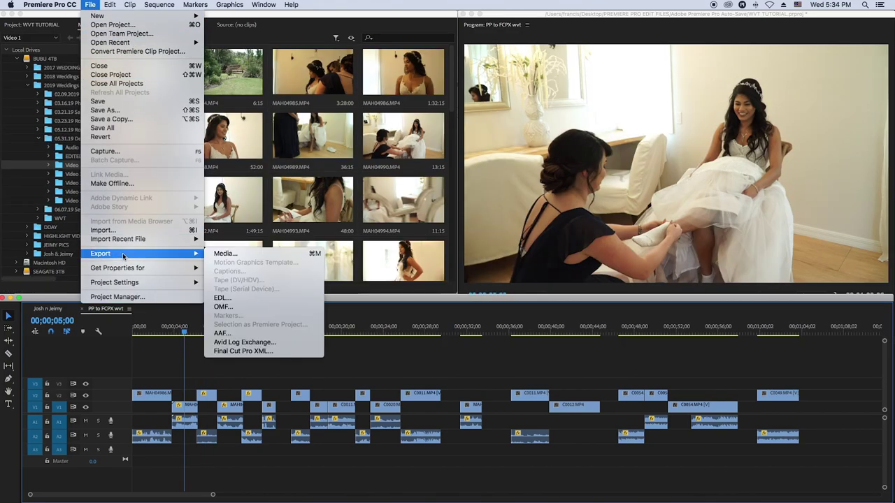
{"action": "left_click", "coordinate": [237, 351]}
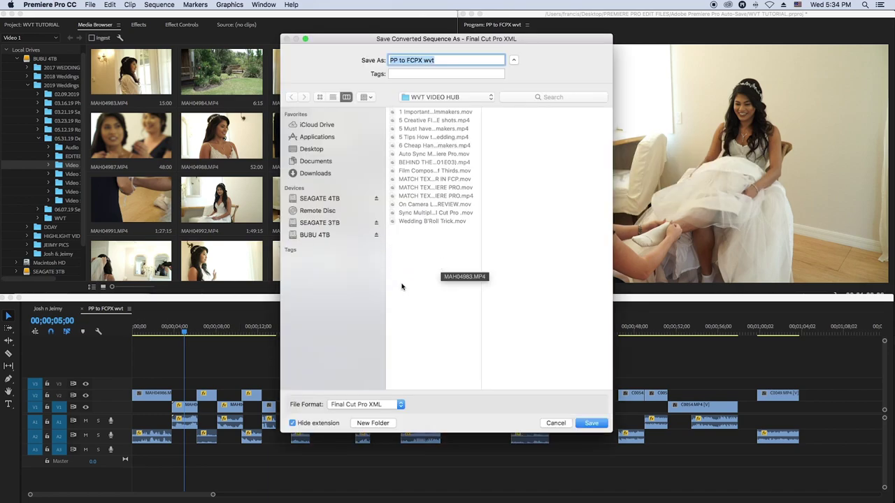
{"action": "left_click", "coordinate": [592, 425]}
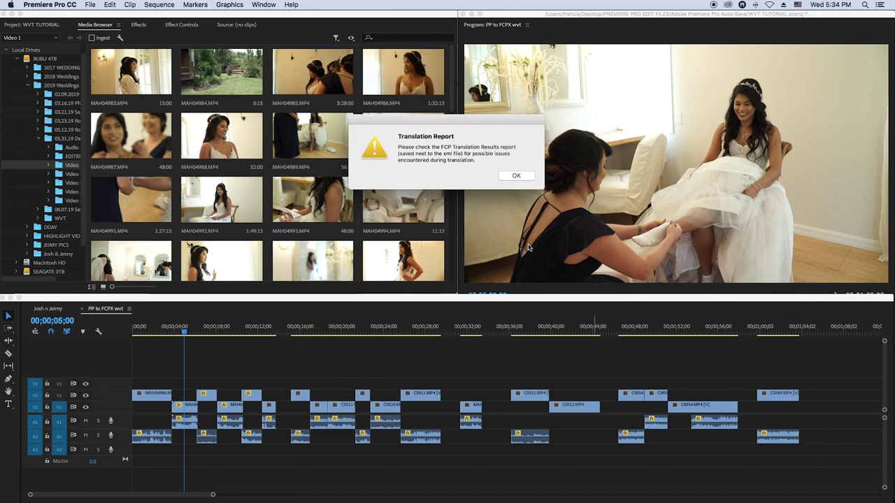
{"action": "key", "text": "Return"}
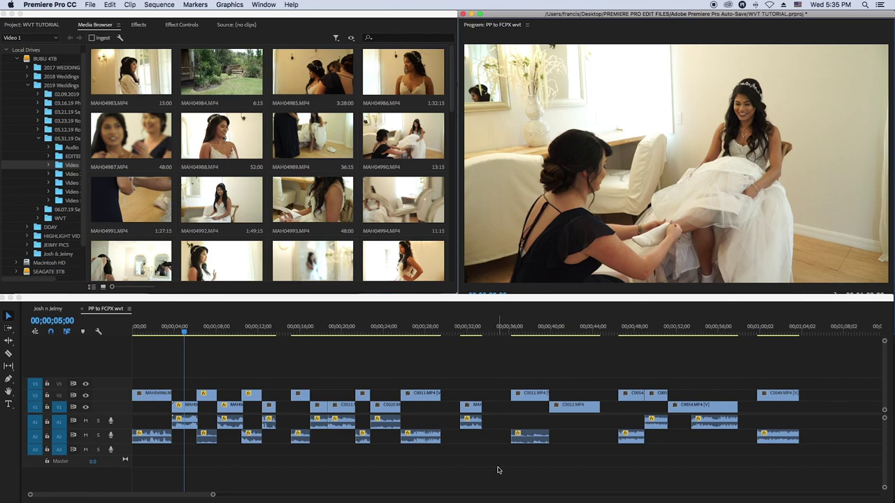
- Switch to the App Store and examine the SendToX listing's description, price and version notes
{"action": "mouse_move", "coordinate": [309, 489]}
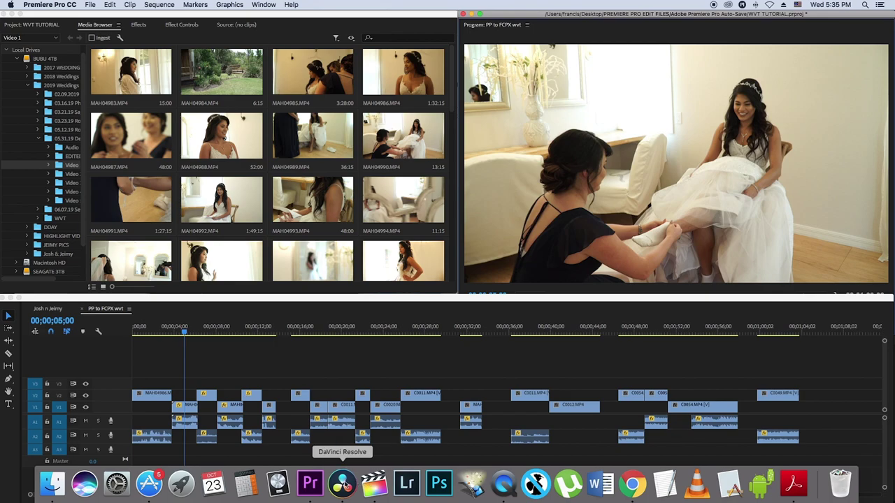
{"action": "left_click", "coordinate": [344, 482]}
{"action": "left_click", "coordinate": [149, 482]}
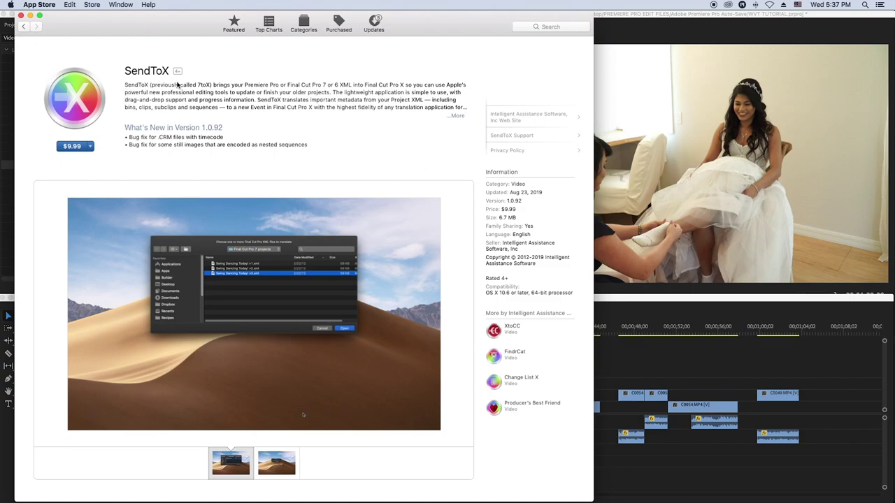
{"action": "scroll", "coordinate": [161, 136], "scroll_direction": "down", "scroll_amount": 3}
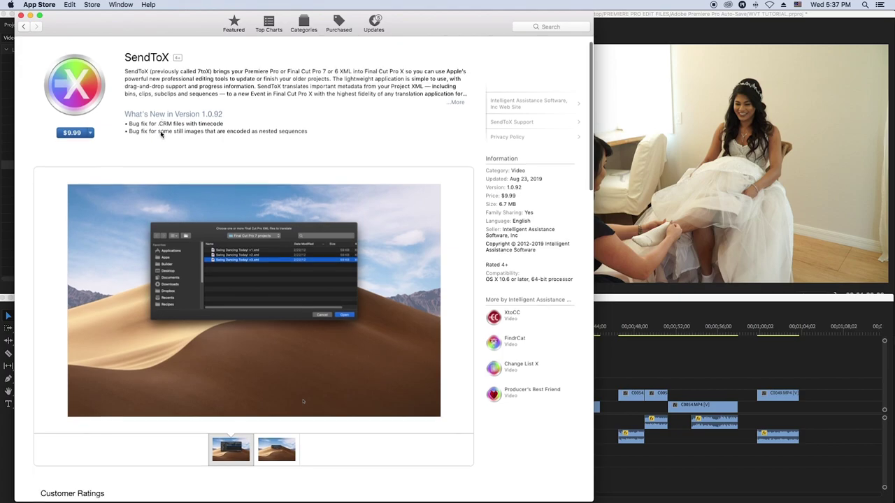
{"action": "scroll", "coordinate": [100, 132], "scroll_direction": "up", "scroll_amount": 2}
{"action": "scroll", "coordinate": [100, 132], "scroll_direction": "up", "scroll_amount": 1}
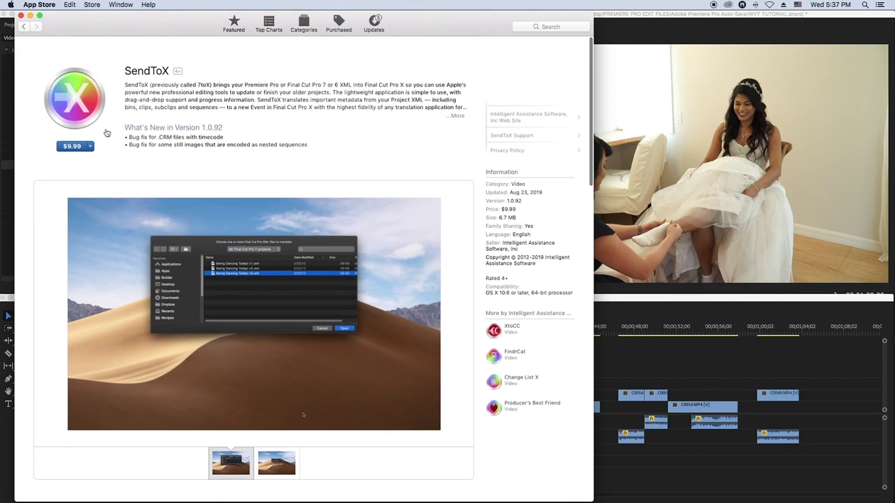
{"action": "mouse_move", "coordinate": [336, 493]}
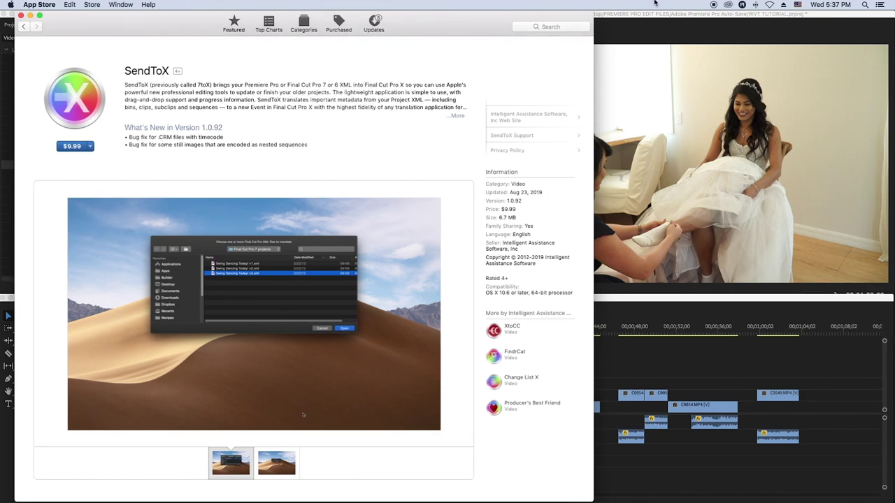
- Leave the App Store and select PP to FCPX wvt.xml in the WVT VIDEO HUB folder in Finder
{"action": "left_click", "coordinate": [635, 17]}
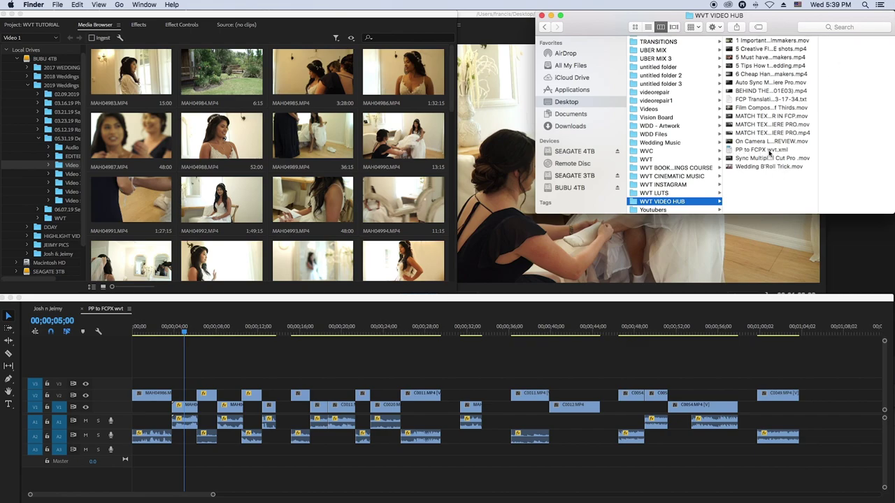
{"action": "left_click", "coordinate": [769, 151]}
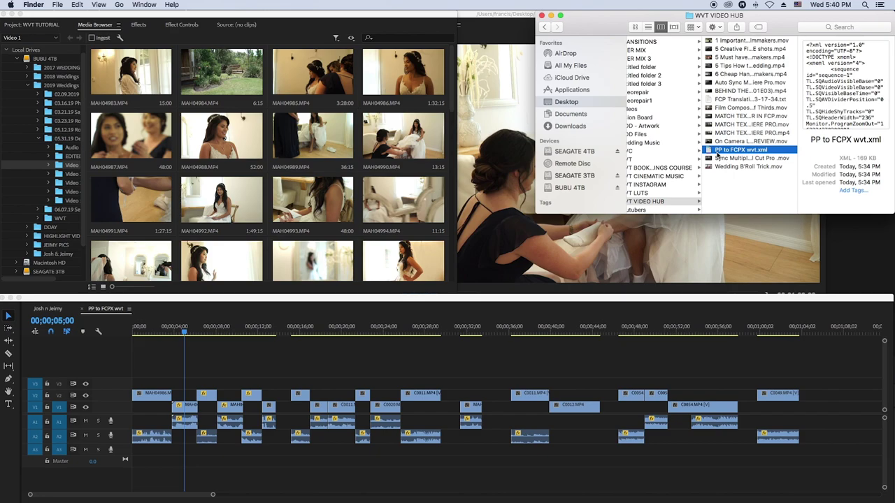
{"action": "left_click", "coordinate": [602, 484]}
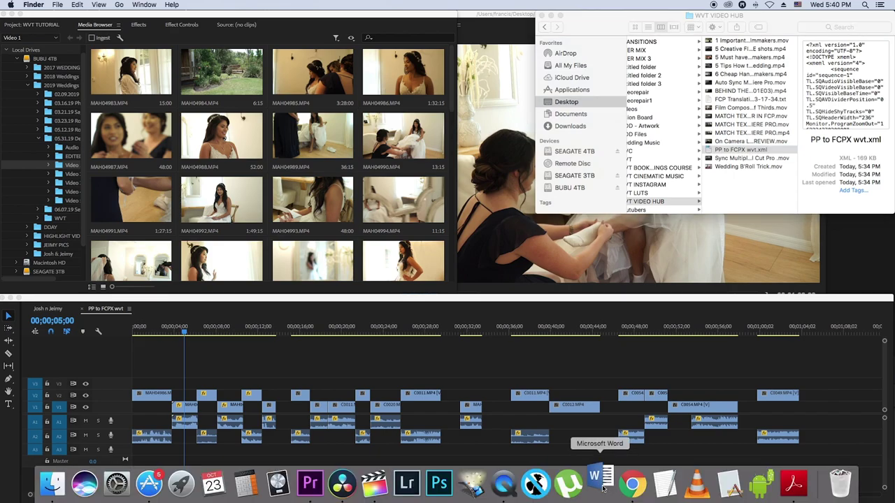
{"action": "right_click", "coordinate": [602, 484]}
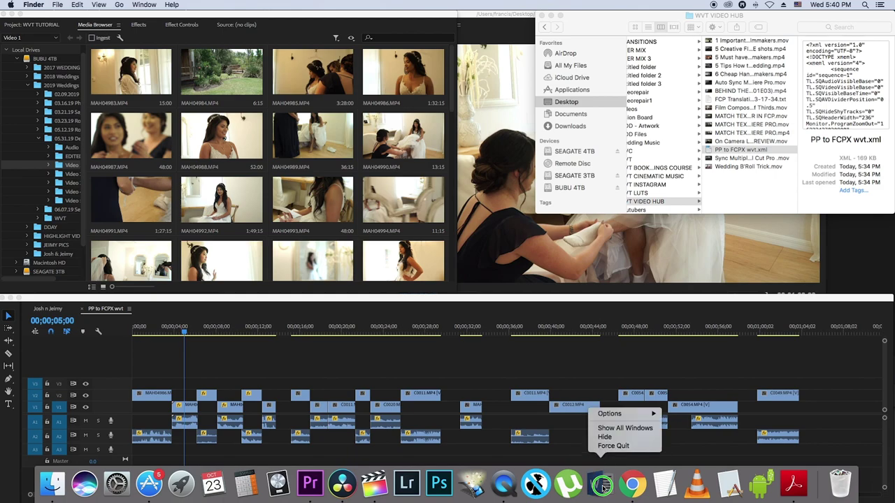
{"action": "left_click", "coordinate": [608, 447]}
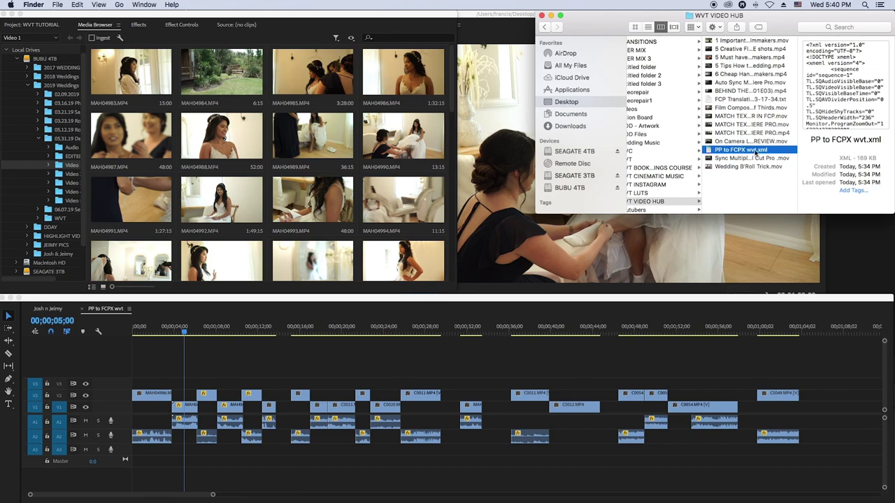
- Keep PP to FCPX wvt.xml selected with its preview shown in Finder and switch to DaVinci Resolve
{"action": "key", "text": "super+shift+p"}
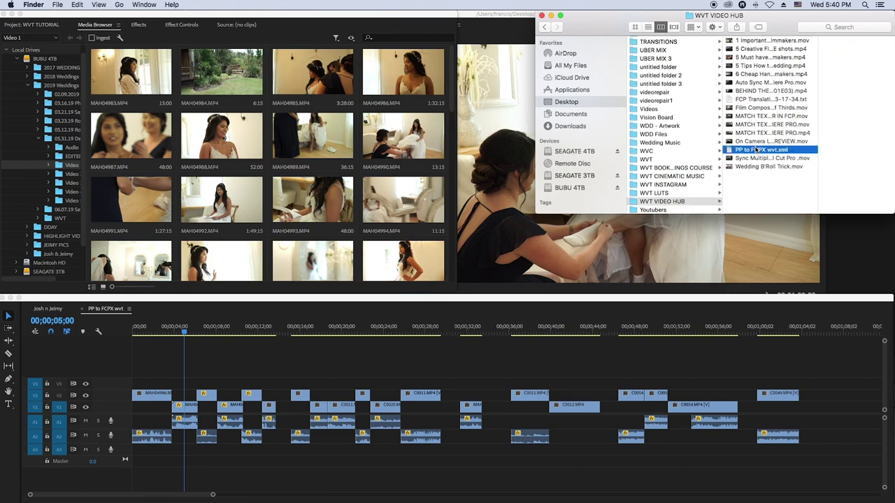
{"action": "key", "text": "super+shift+p"}
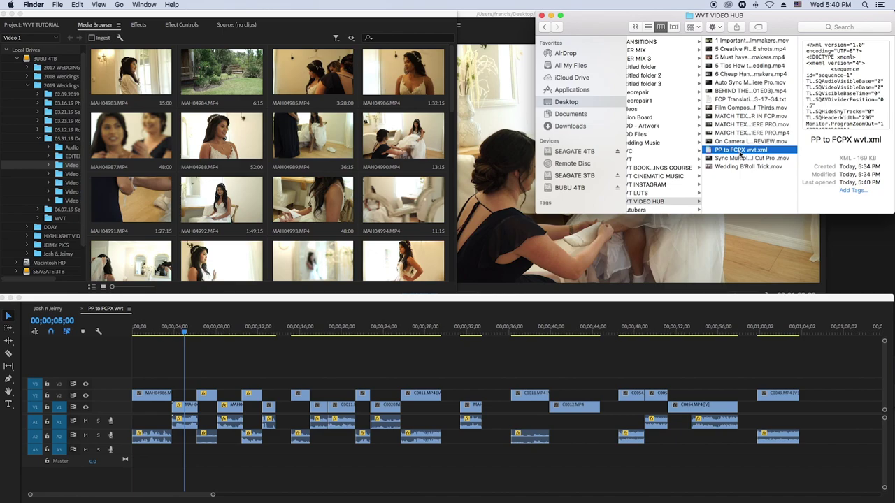
{"action": "mouse_move", "coordinate": [568, 484]}
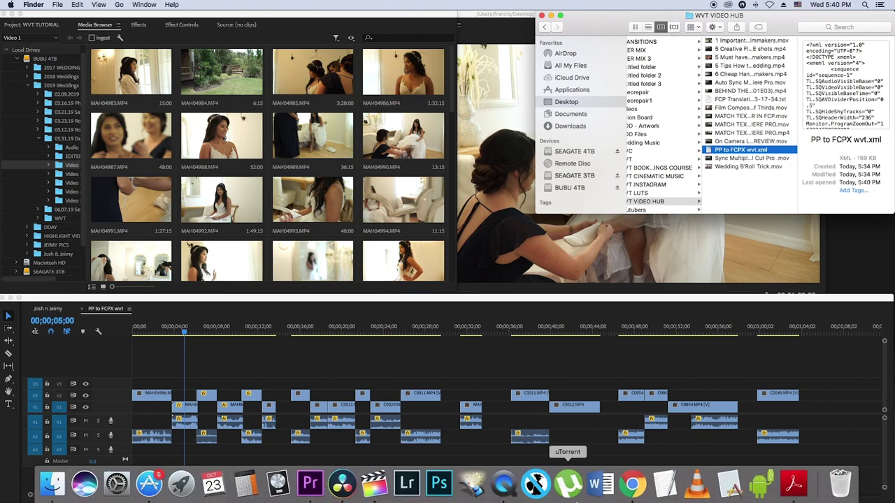
{"action": "left_click", "coordinate": [342, 484]}
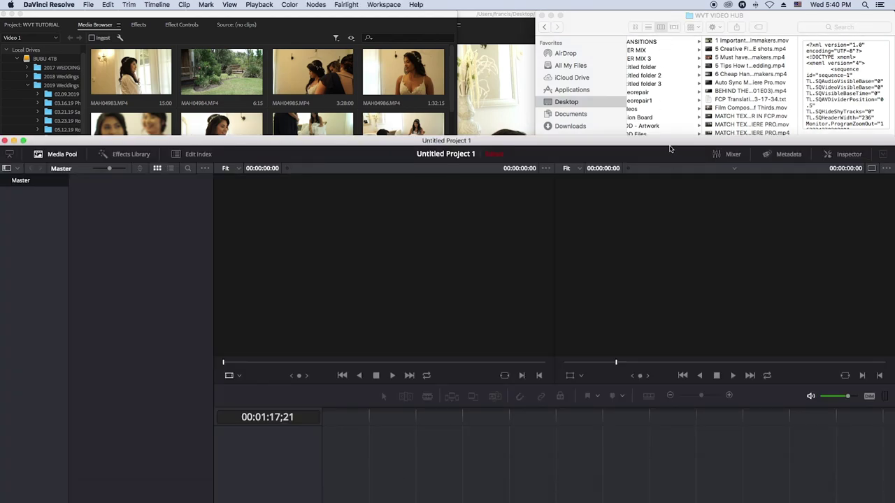
- Import PP to FCPX wvt.xml from the WVT VIDEO HUB folder as a timeline, keeping the default load settings
{"action": "left_click_drag", "start_coordinate": [671, 140], "coordinate": [664, 10]}
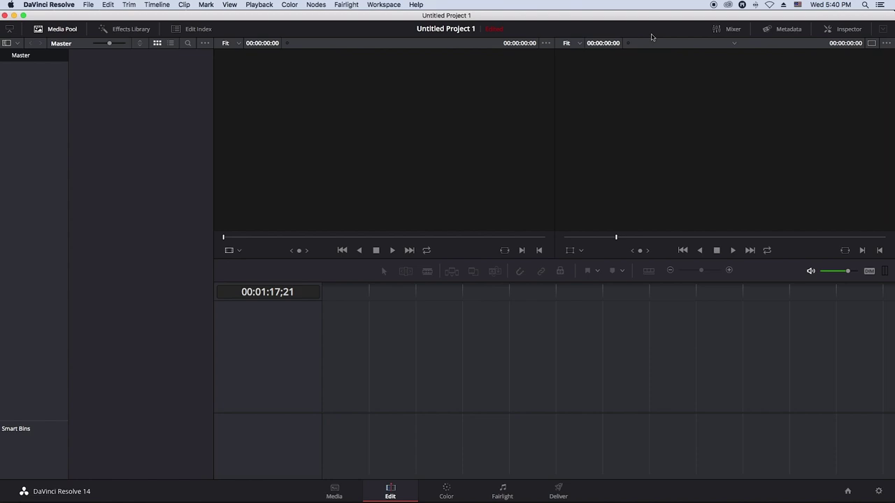
{"action": "mouse_move", "coordinate": [468, 152]}
{"action": "left_click", "coordinate": [91, 8]}
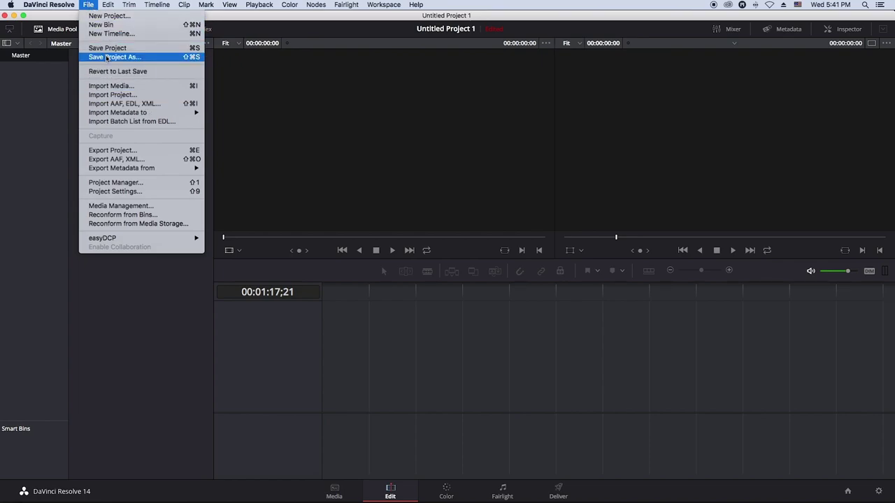
{"action": "mouse_move", "coordinate": [138, 112]}
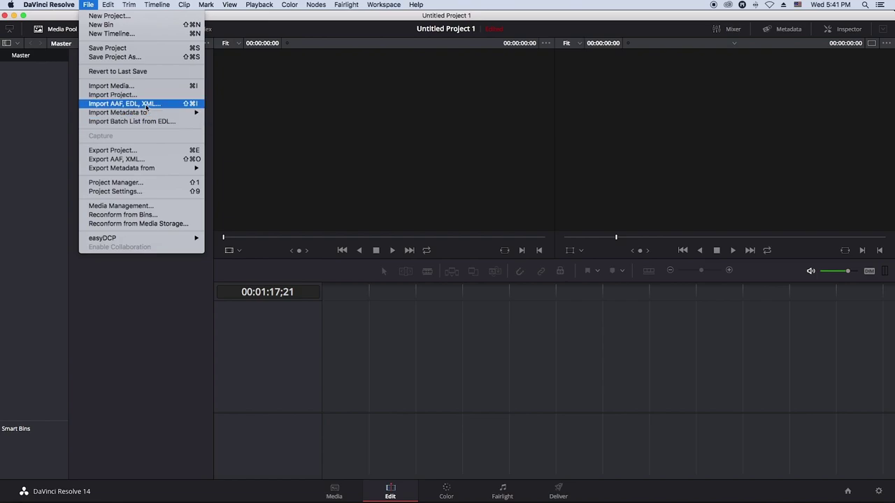
{"action": "left_click", "coordinate": [145, 106]}
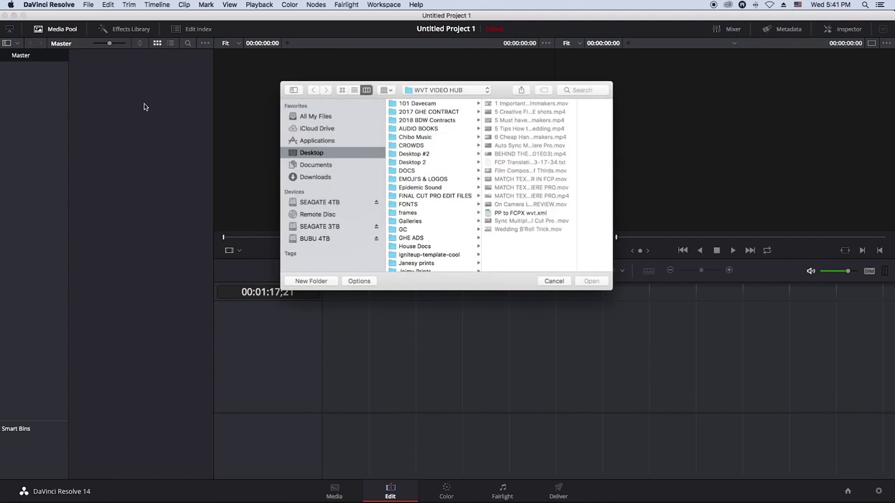
{"action": "left_click", "coordinate": [530, 214]}
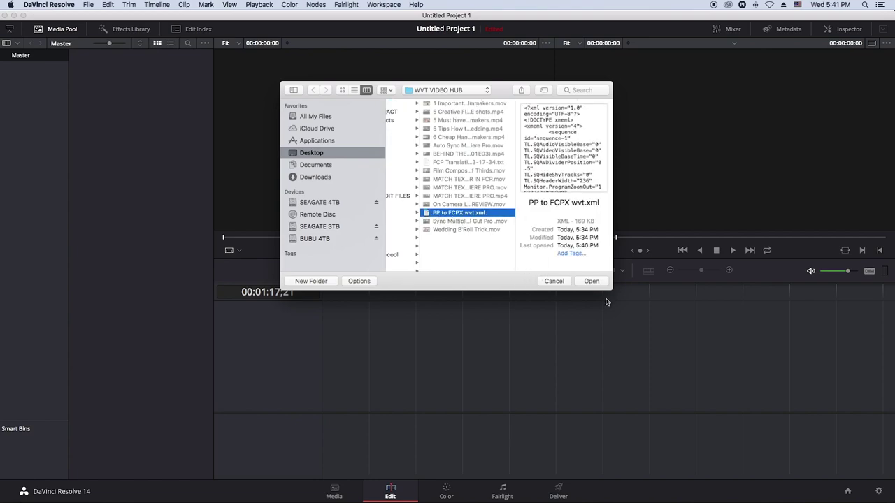
{"action": "left_click", "coordinate": [592, 282]}
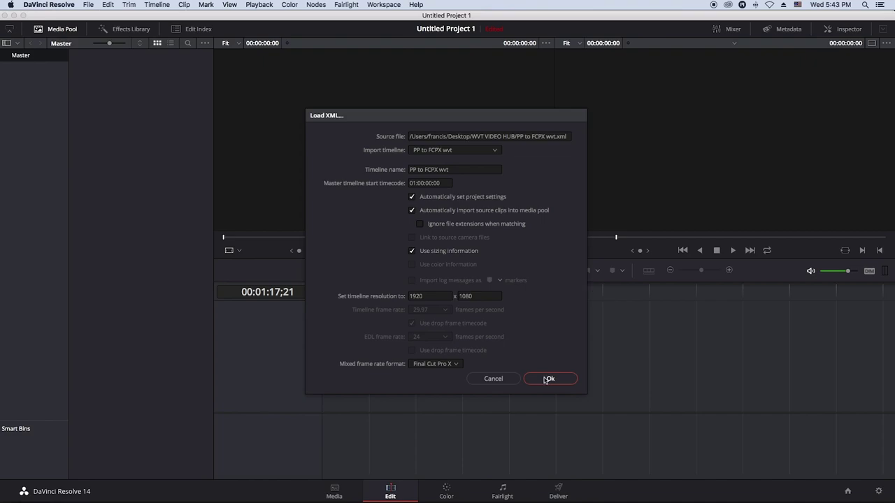
{"action": "left_click", "coordinate": [548, 379]}
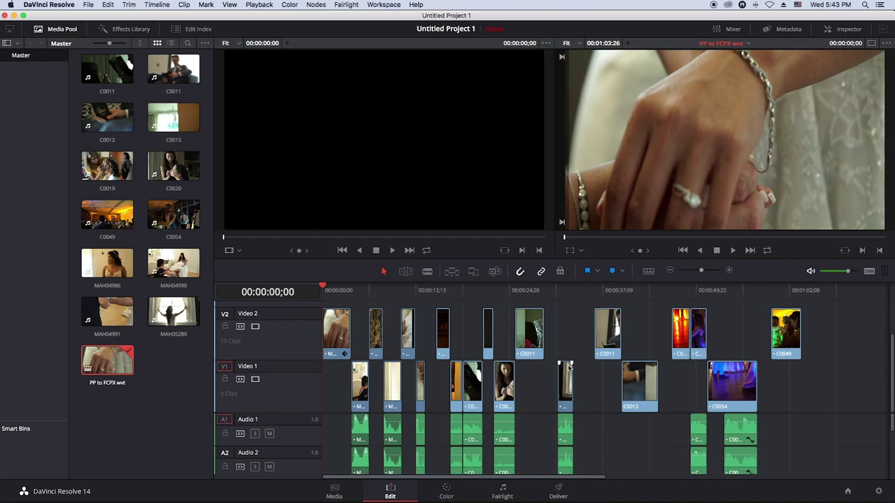
- Review the imported timeline end to end, play it from about 24 seconds, and return the playhead to 00:00:24;20
{"action": "scroll", "coordinate": [569, 368], "scroll_direction": "right", "scroll_amount": 10}
{"action": "scroll", "coordinate": [568, 368], "scroll_direction": "left", "scroll_amount": 10}
{"action": "left_click", "coordinate": [502, 293]}
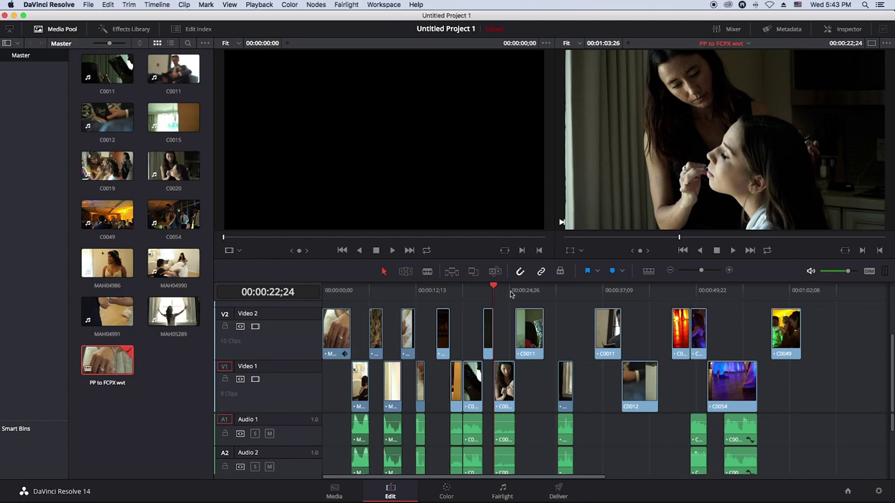
{"action": "left_click", "coordinate": [505, 294]}
{"action": "key", "text": "space"}
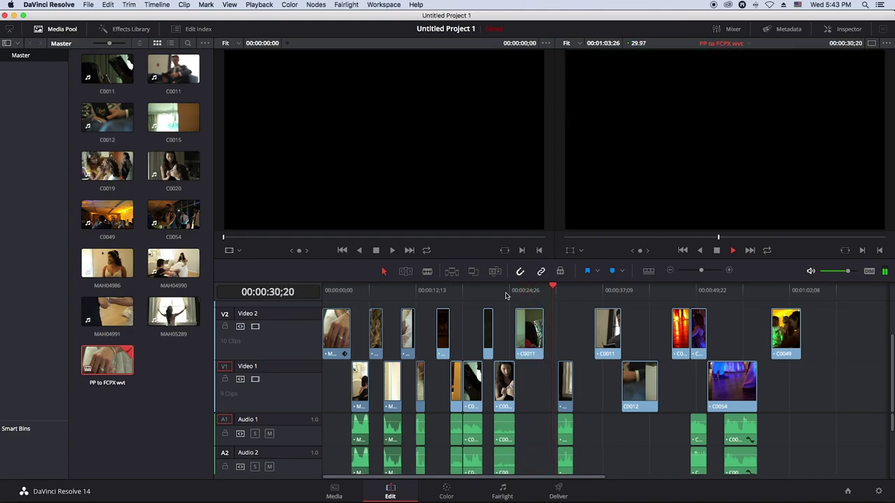
{"action": "left_click", "coordinate": [506, 295]}
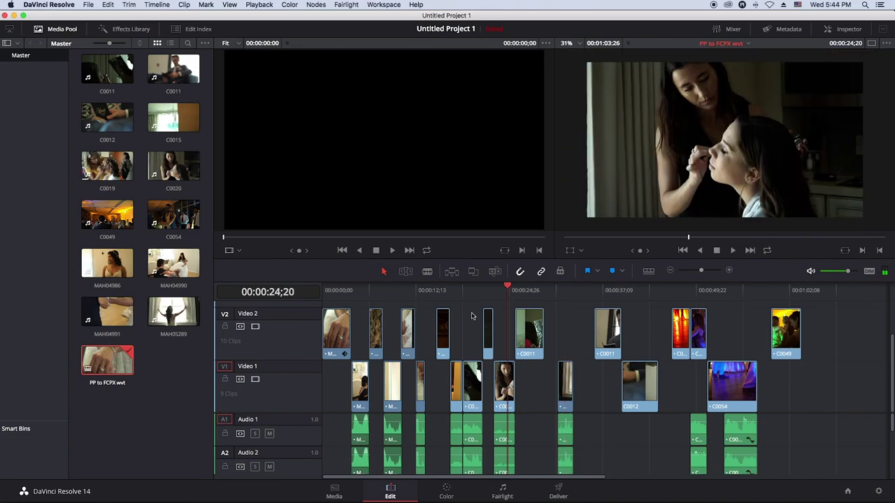
- Export the timeline as an FCPXML 1.6 file named PP to FCPX wvt (Resolve) in the WVT VIDEO HUB folder
{"action": "mouse_move", "coordinate": [439, 493]}
{"action": "left_click", "coordinate": [88, 4]}
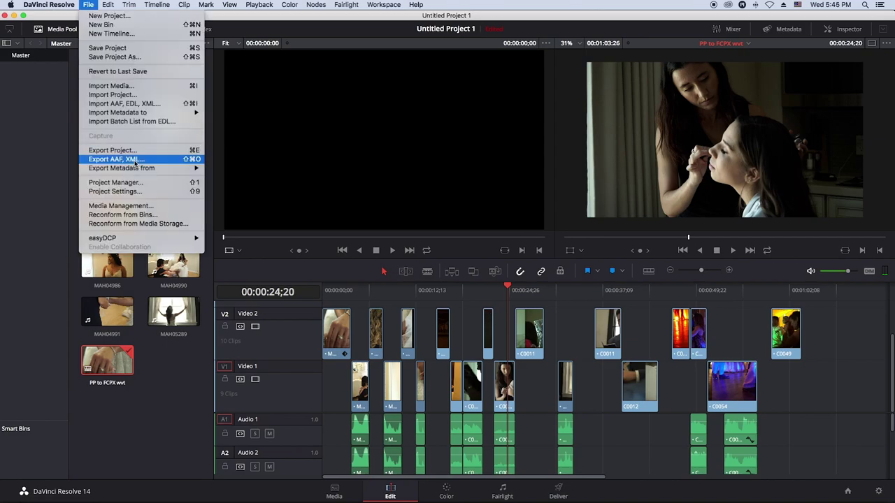
{"action": "left_click", "coordinate": [135, 157]}
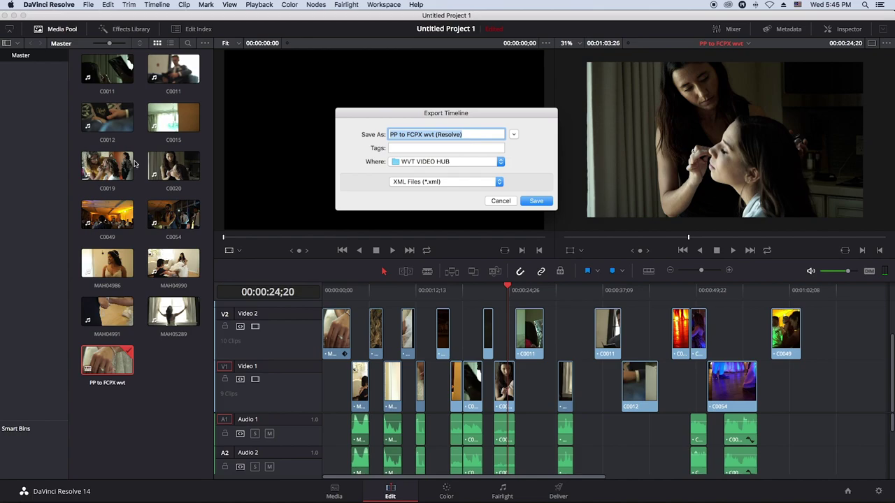
{"action": "left_click", "coordinate": [500, 183]}
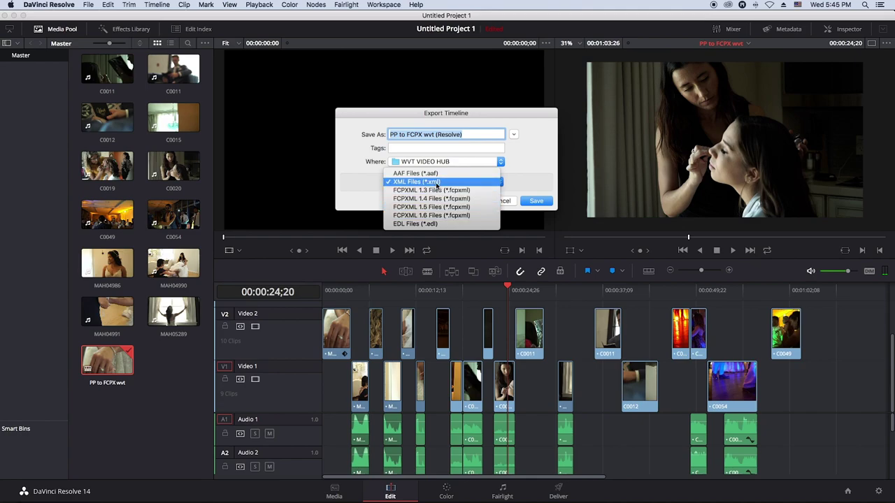
{"action": "left_click", "coordinate": [454, 216]}
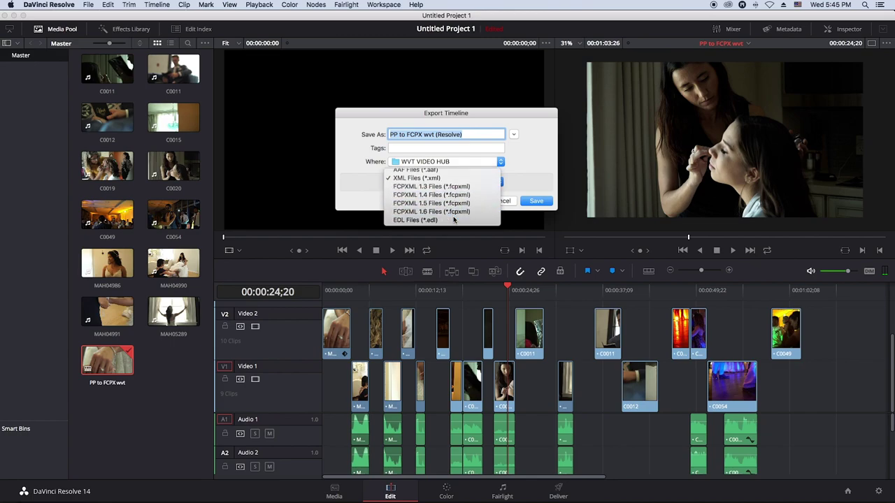
{"action": "left_click", "coordinate": [545, 201]}
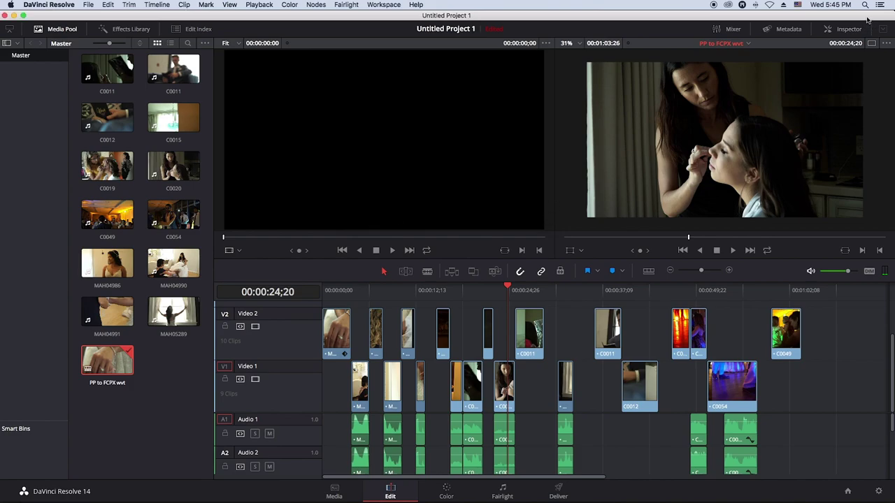
- Switch to Finder and open PP to FCPX wvt (Resolve).fcpxml from the WVT VIDEO HUB folder in Final Cut Pro
{"action": "left_click", "coordinate": [780, 8]}
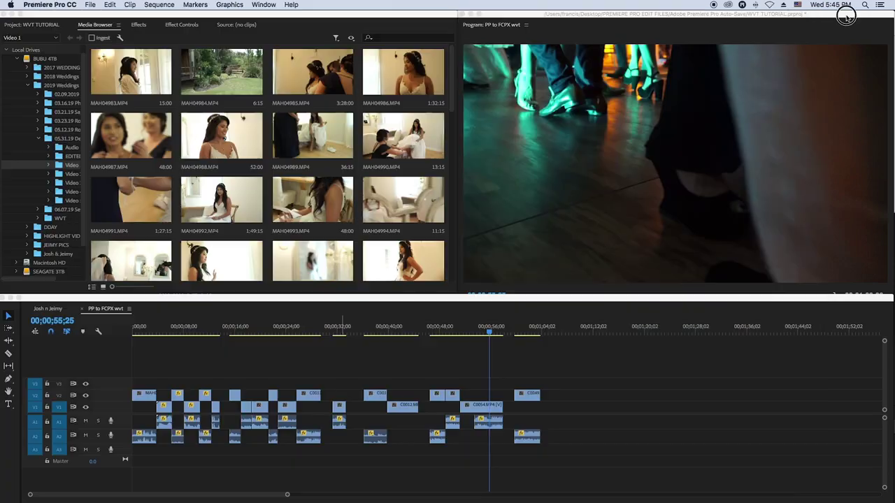
{"action": "key", "text": "super+Tab"}
{"action": "left_click", "coordinate": [875, 20]}
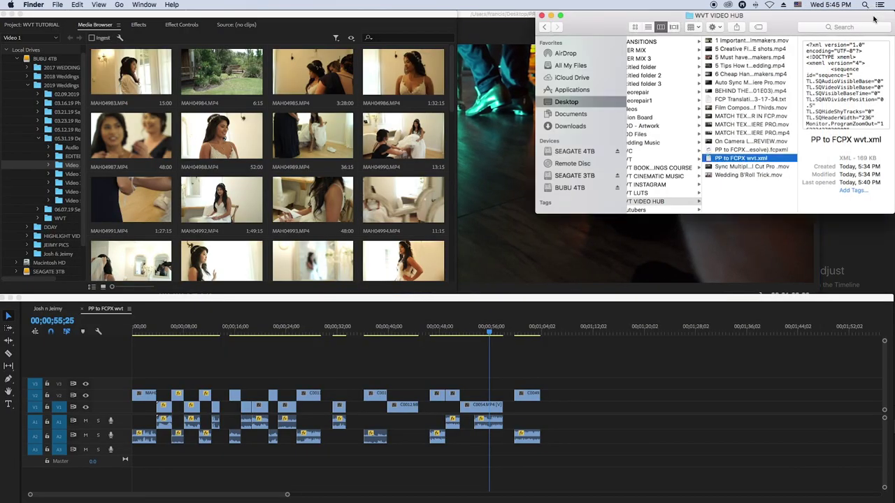
{"action": "left_click", "coordinate": [743, 151]}
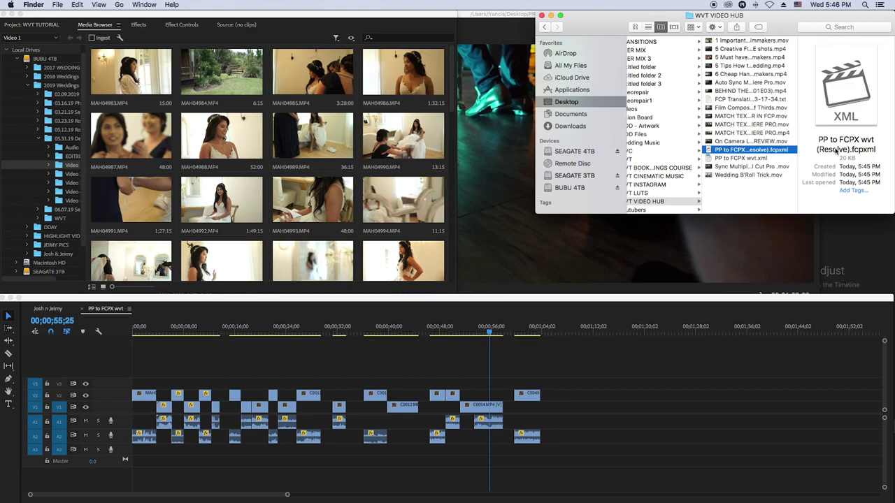
{"action": "scroll", "coordinate": [734, 140], "scroll_direction": "left", "scroll_amount": 2}
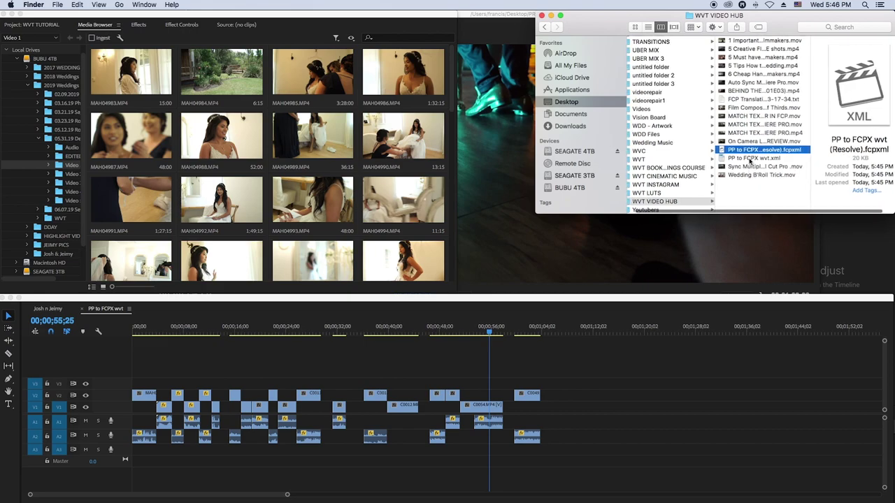
{"action": "left_click", "coordinate": [752, 159]}
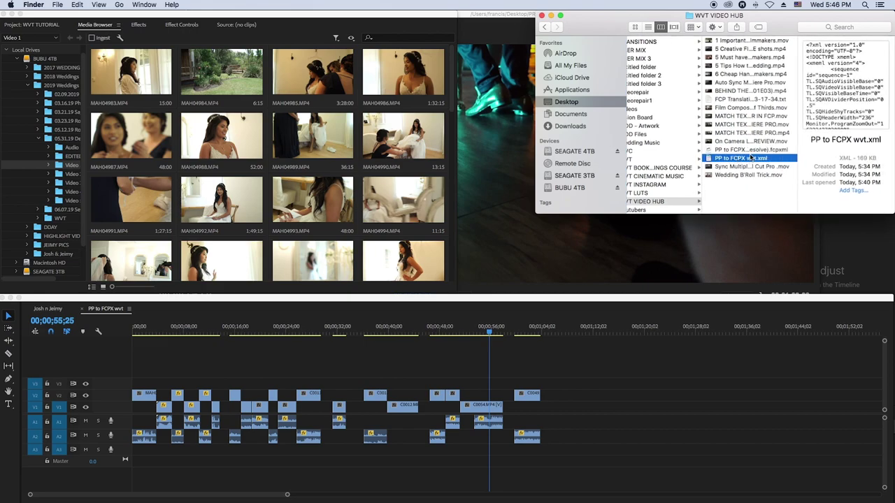
{"action": "left_click", "coordinate": [750, 149]}
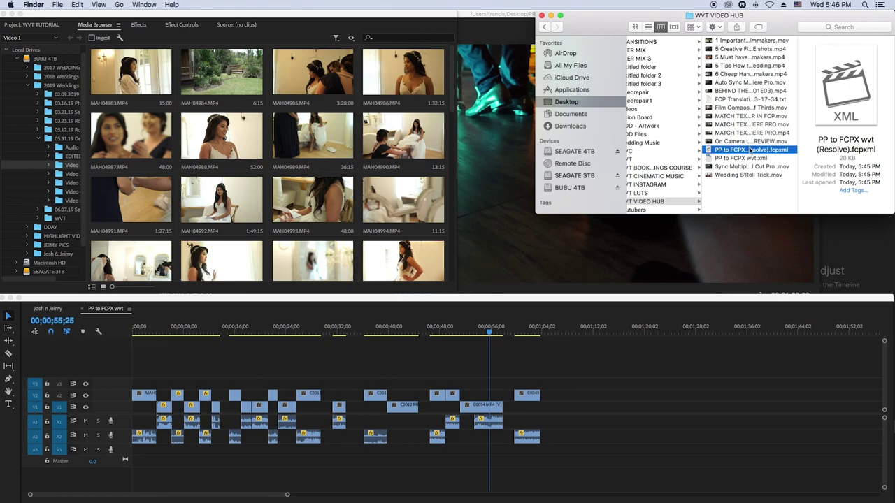
{"action": "left_click", "coordinate": [747, 151]}
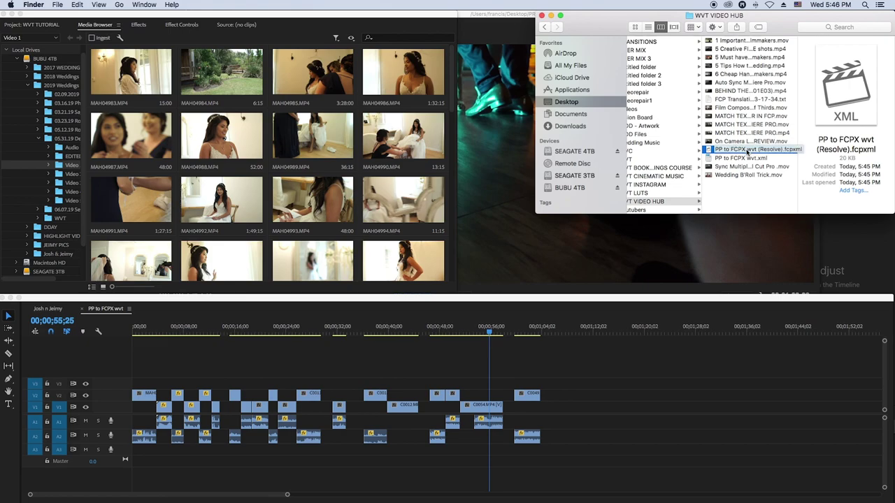
{"action": "double_click", "coordinate": [748, 150]}
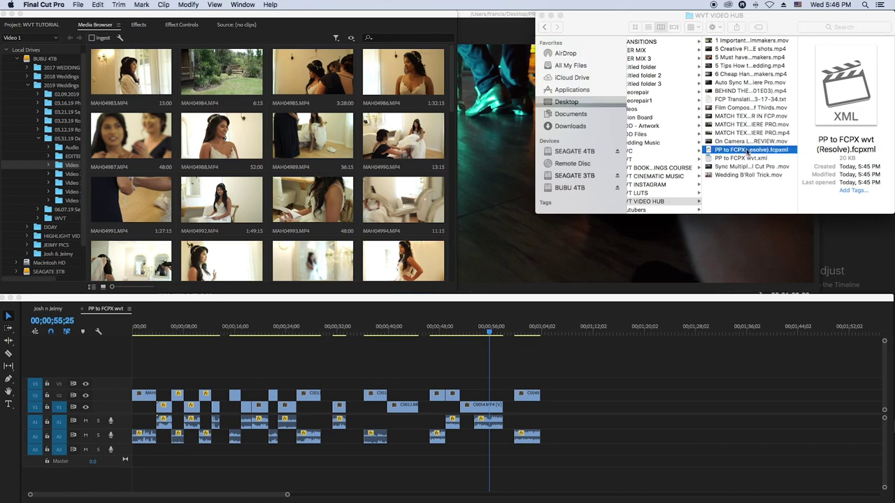
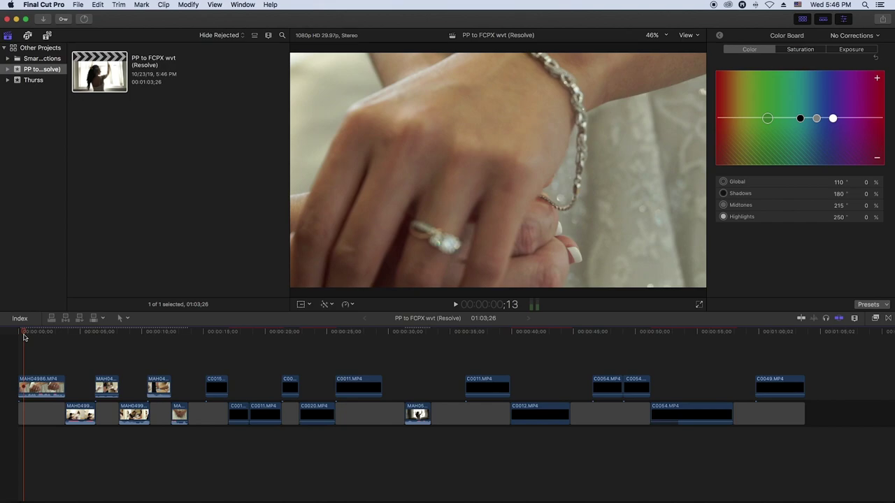
- Play the imported project from its start, stop after the first clips, and place the playhead on the C0015 clip
{"action": "key", "text": "space"}
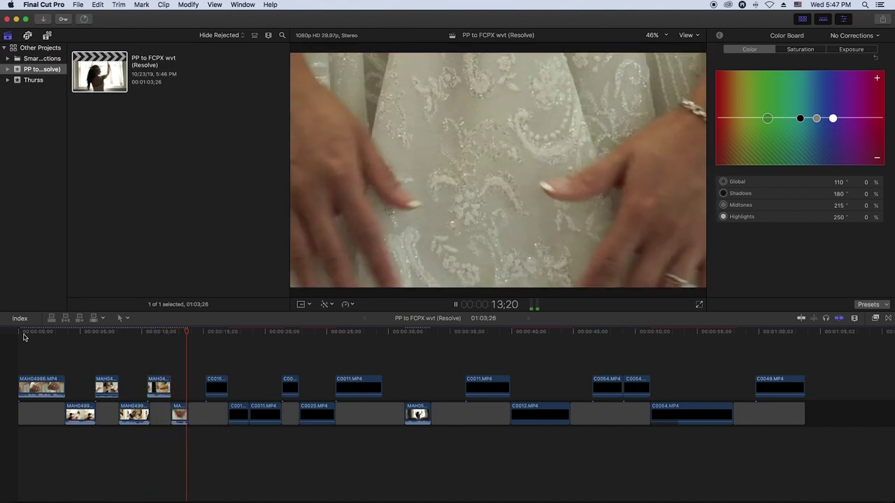
{"action": "key", "text": "space"}
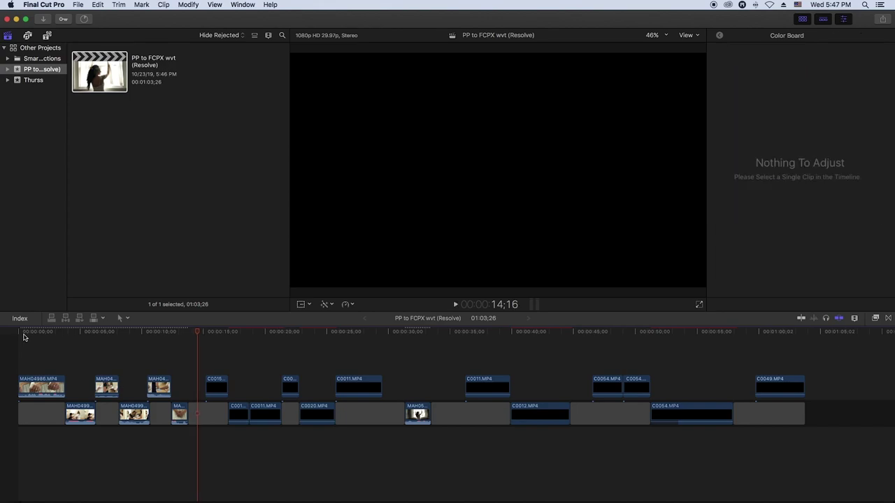
{"action": "left_click", "coordinate": [221, 361]}
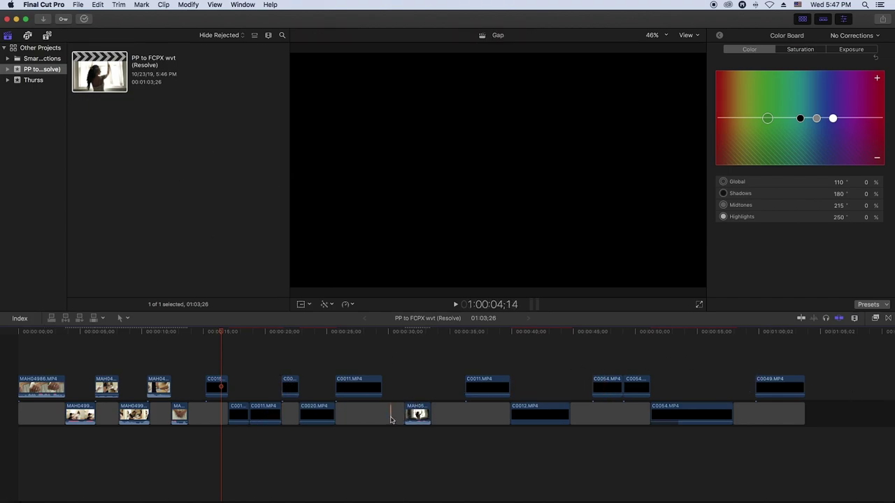
- Switch to Premiere Pro, play the original sequence from near its start for comparison, and return to Final Cut Pro
{"action": "mouse_move", "coordinate": [407, 500]}
{"action": "left_click", "coordinate": [309, 483]}
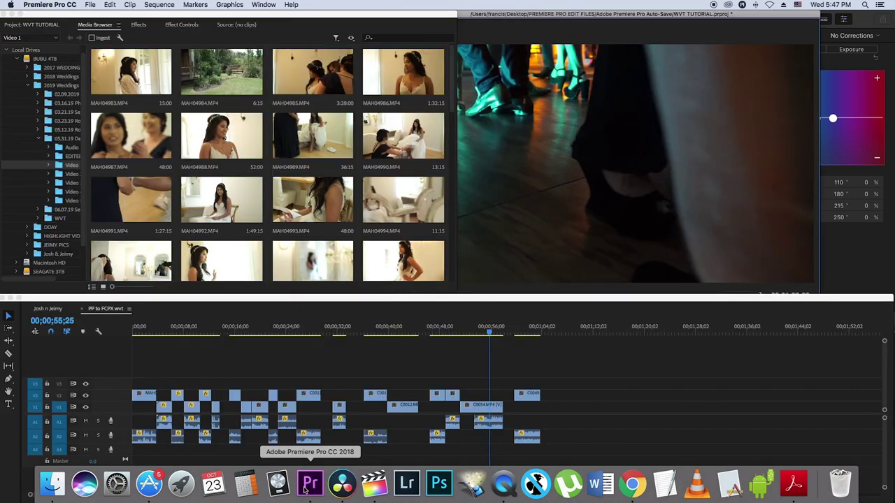
{"action": "left_click", "coordinate": [145, 329]}
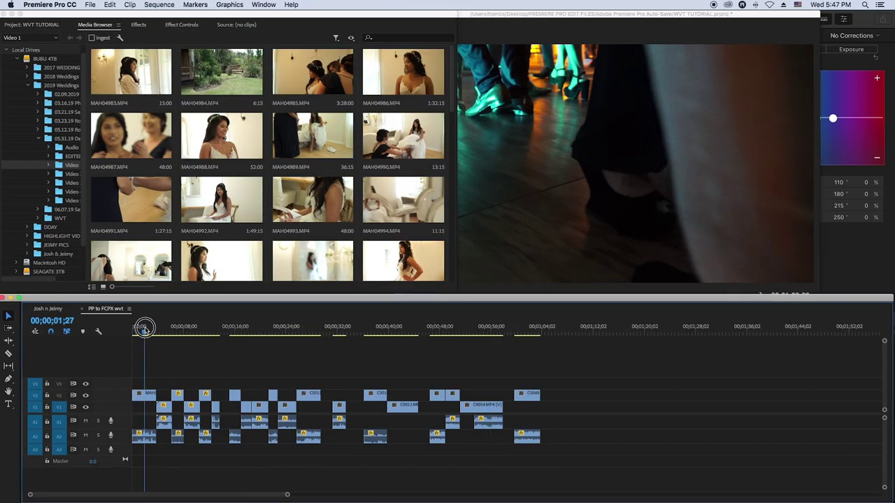
{"action": "left_click_drag", "start_coordinate": [144, 329], "coordinate": [149, 332]}
{"action": "key", "text": "space"}
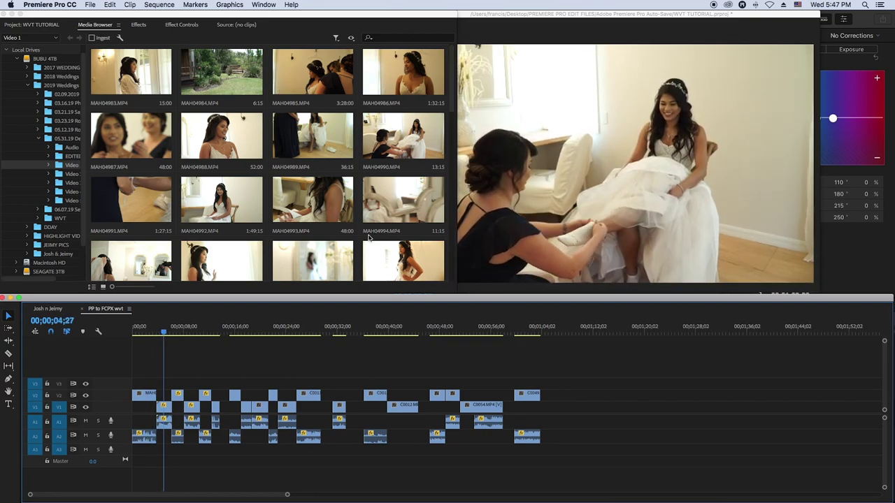
{"action": "double_click", "coordinate": [676, 12]}
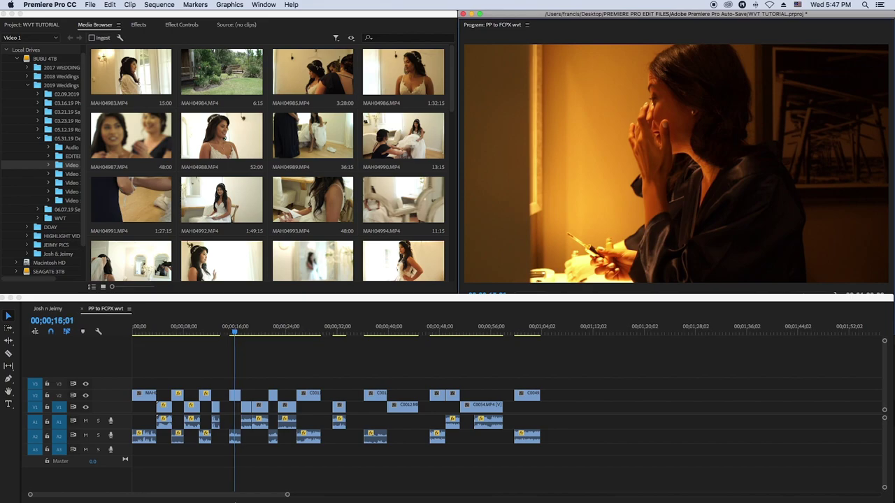
{"action": "mouse_move", "coordinate": [240, 489]}
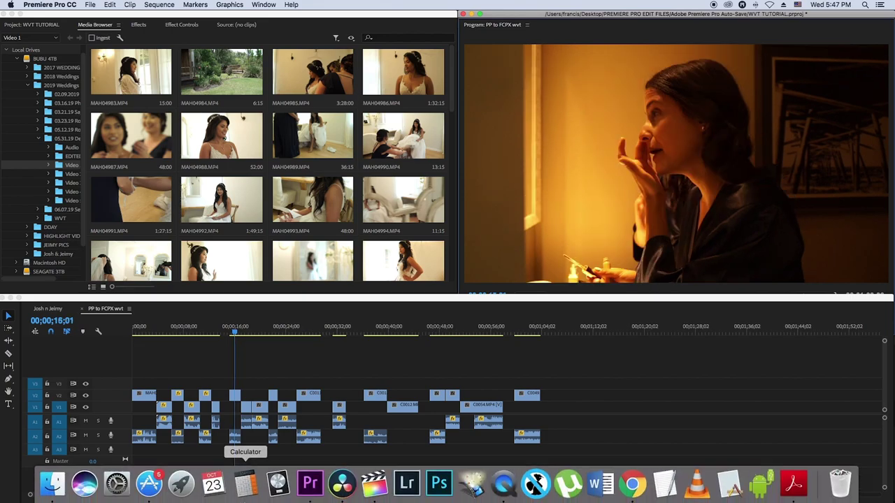
{"action": "left_click", "coordinate": [378, 490]}
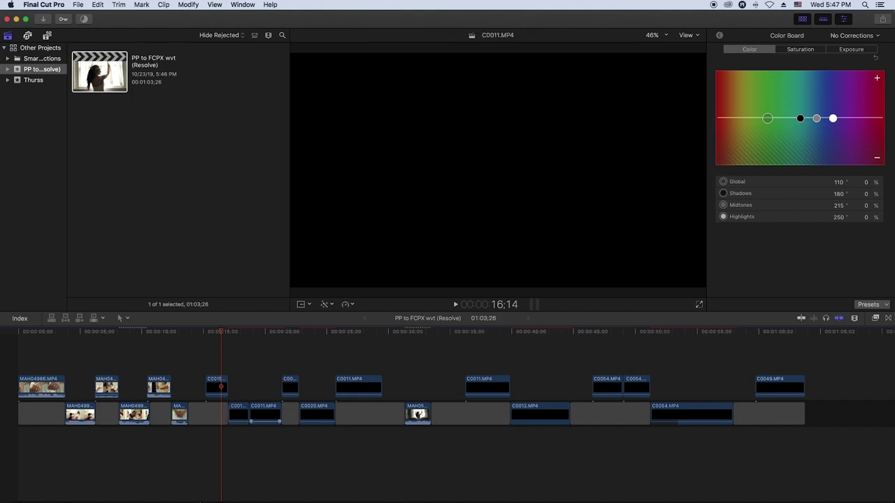
- Switch to the App Store to view the SendToX listing again, and return to Final Cut Pro
{"action": "mouse_move", "coordinate": [210, 499]}
{"action": "left_click", "coordinate": [151, 490]}
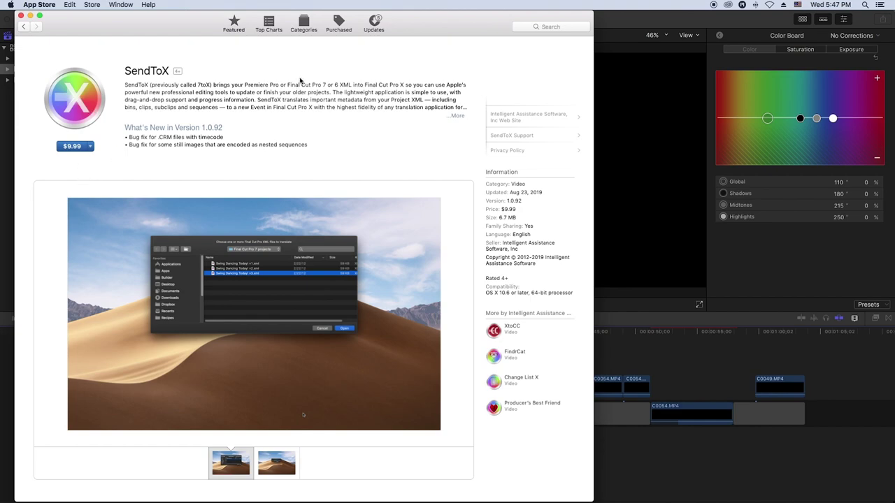
{"action": "left_click", "coordinate": [646, 21]}
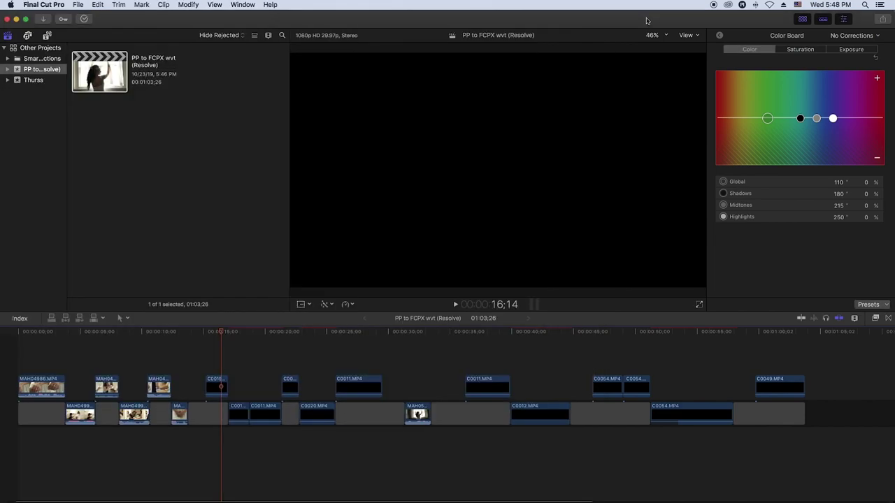